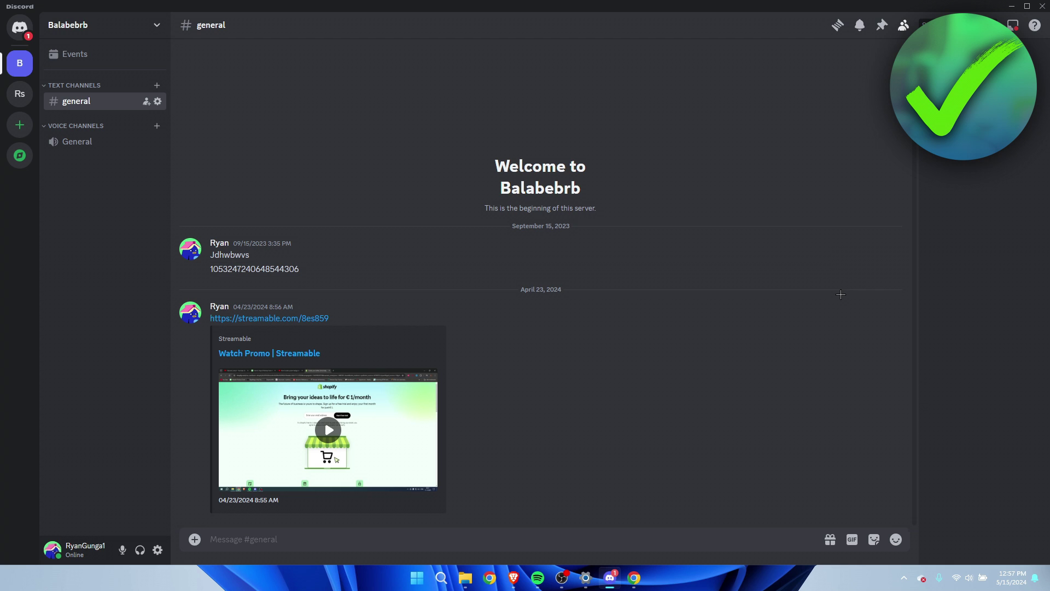
Switch from Discord to the browser's Google results for 'carlbot'
{"action": "key", "text": "alt+Tab"}
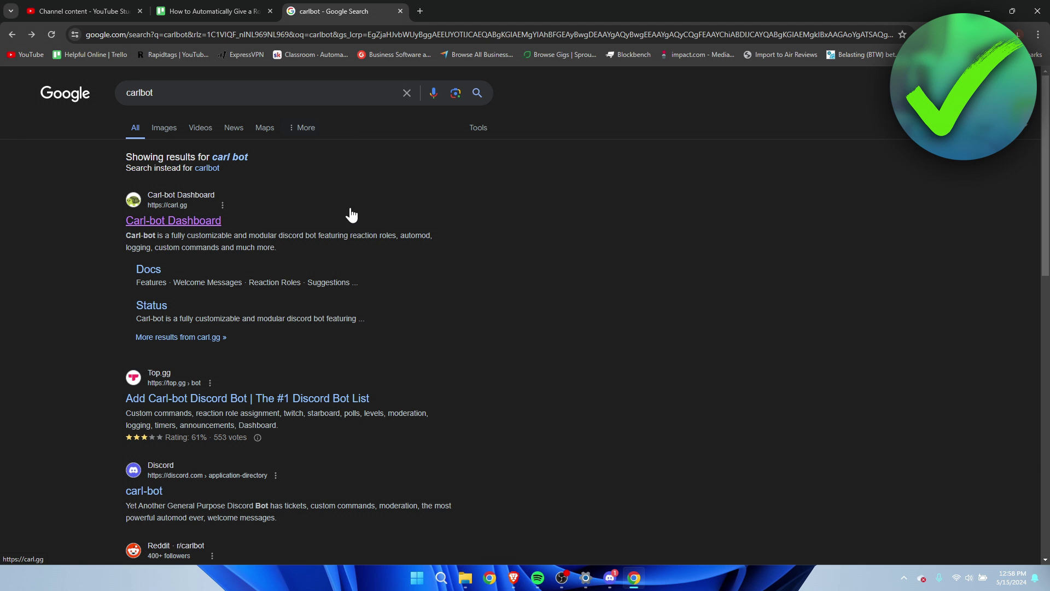
Open the Carl-bot Dashboard result to load carl.gg
{"action": "left_click", "coordinate": [196, 222]}
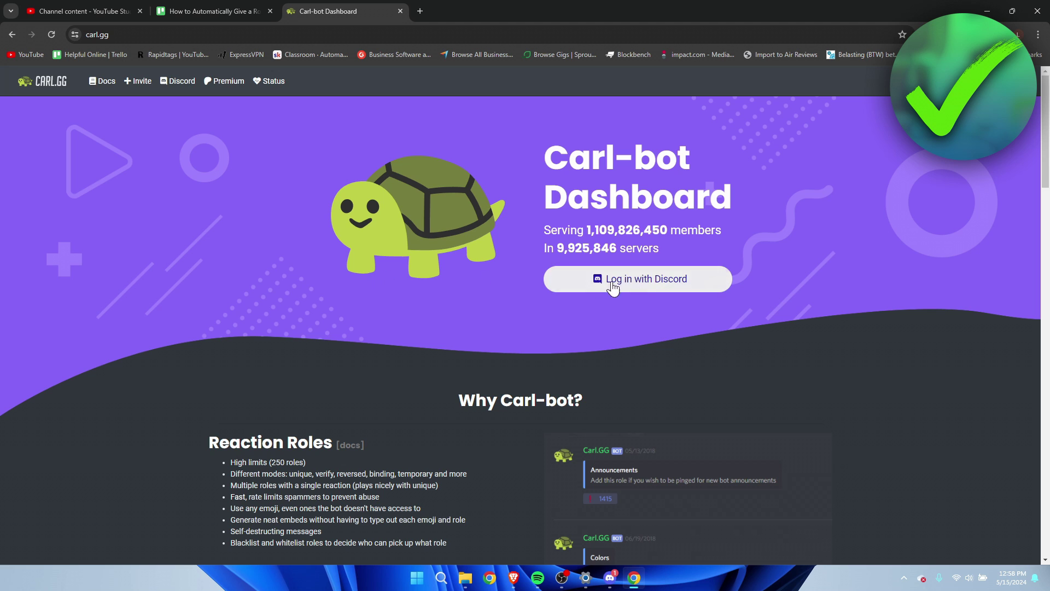
Log in to carl.gg with the Discord account and authorize carl-bot's access
{"action": "left_click", "coordinate": [635, 285]}
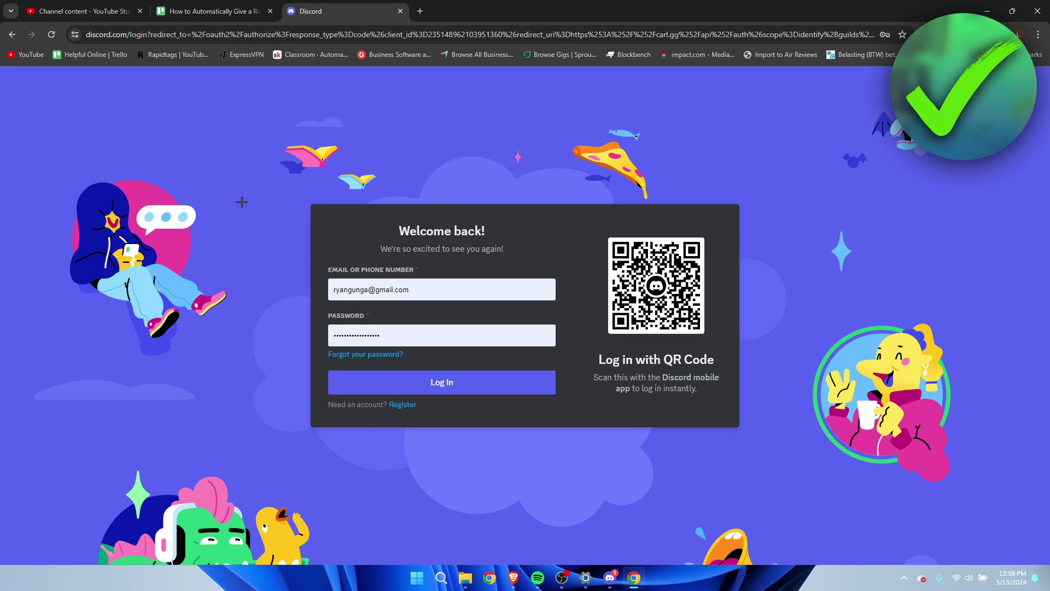
{"action": "left_click", "coordinate": [469, 391]}
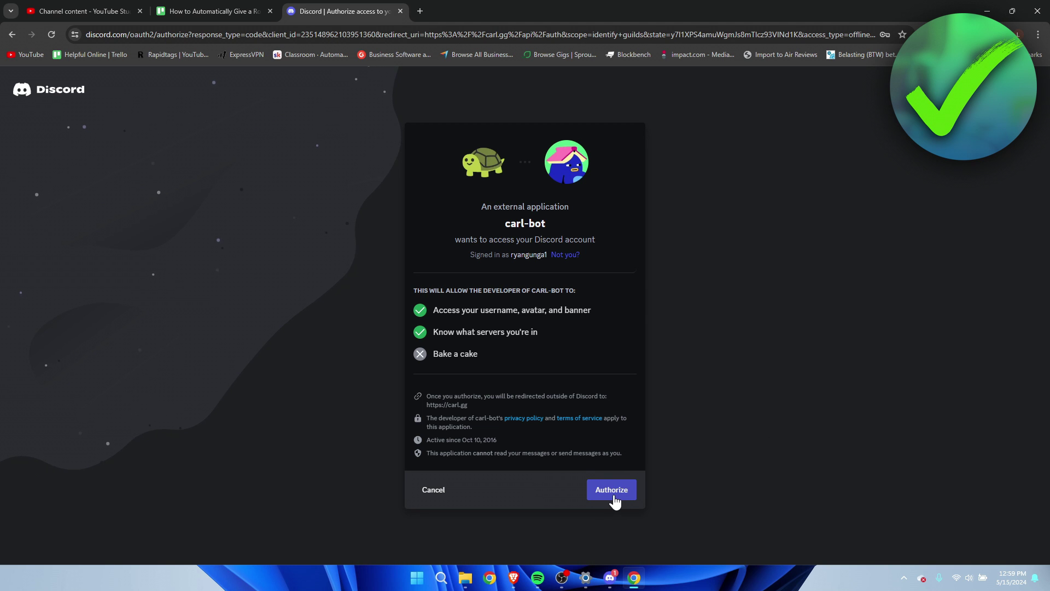
{"action": "left_click", "coordinate": [612, 482]}
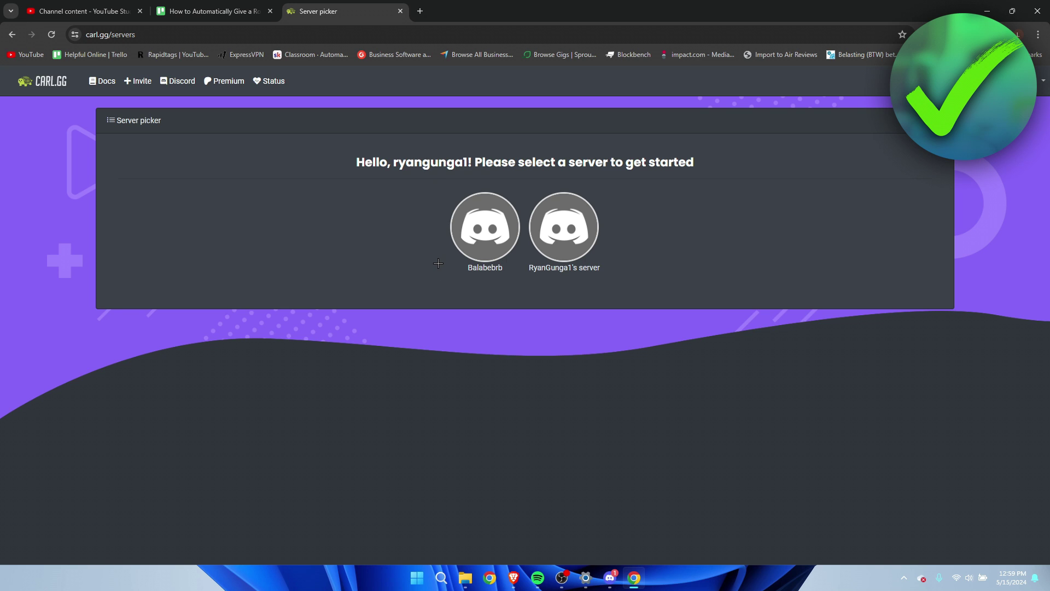
{"action": "left_click", "coordinate": [610, 577]}
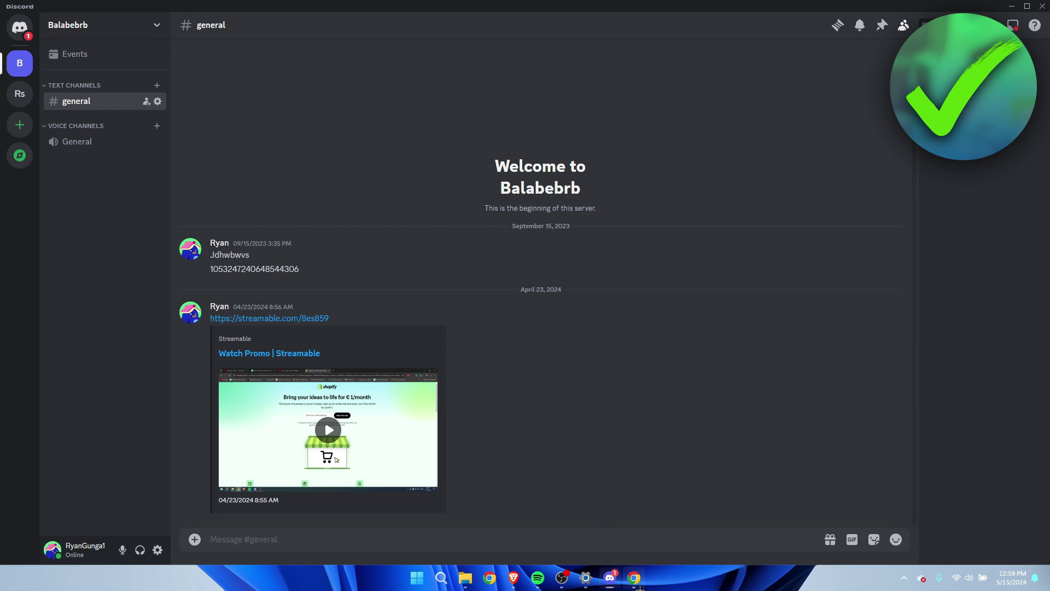
Pick Balabebrb in the server picker and keep it as the Add to Server target
{"action": "left_click", "coordinate": [635, 581]}
{"action": "left_click", "coordinate": [474, 214]}
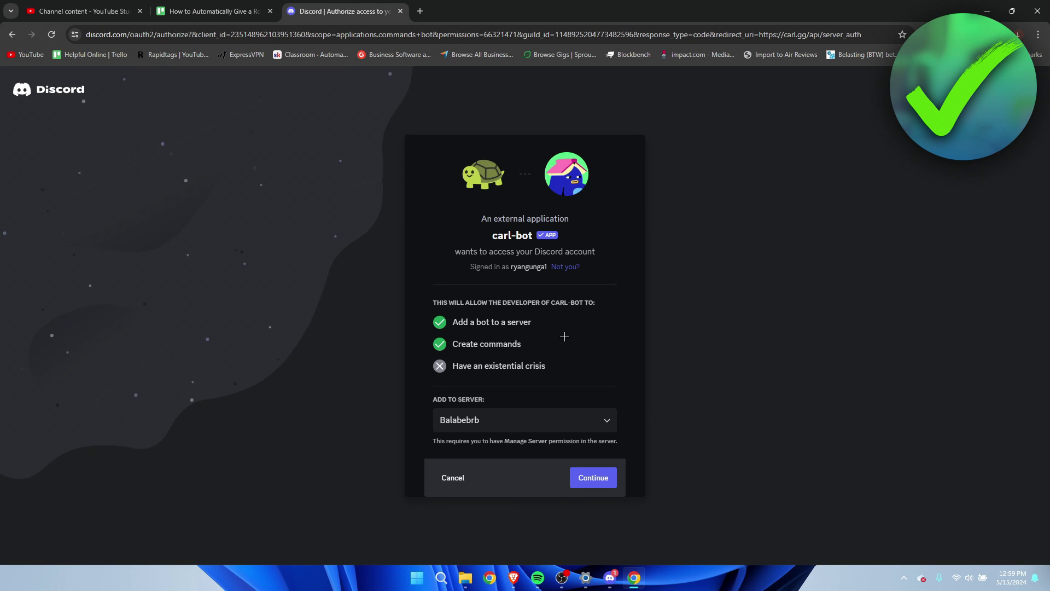
{"action": "left_click", "coordinate": [610, 428]}
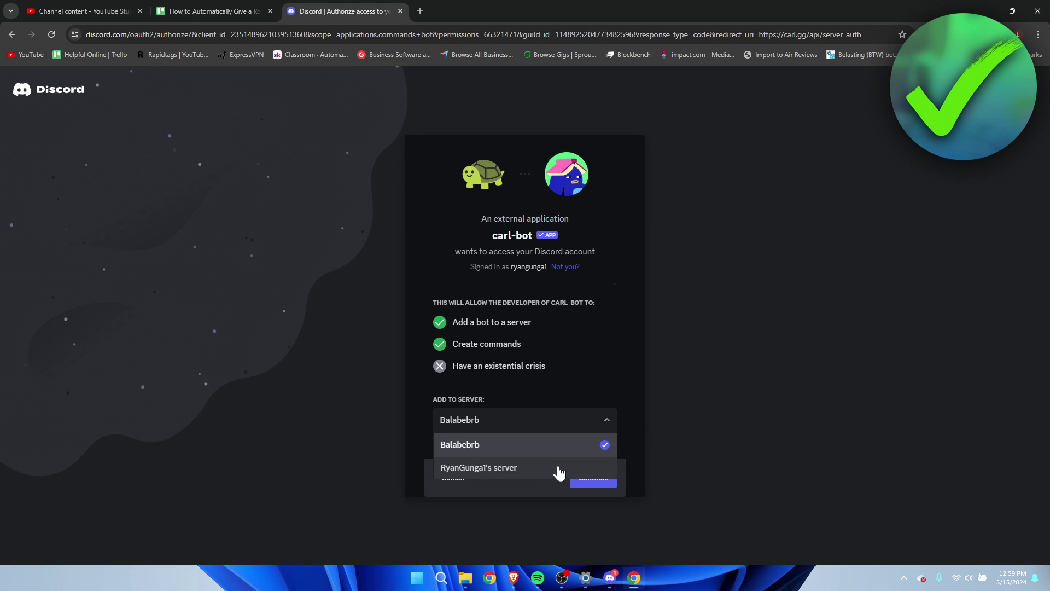
{"action": "left_click", "coordinate": [608, 426]}
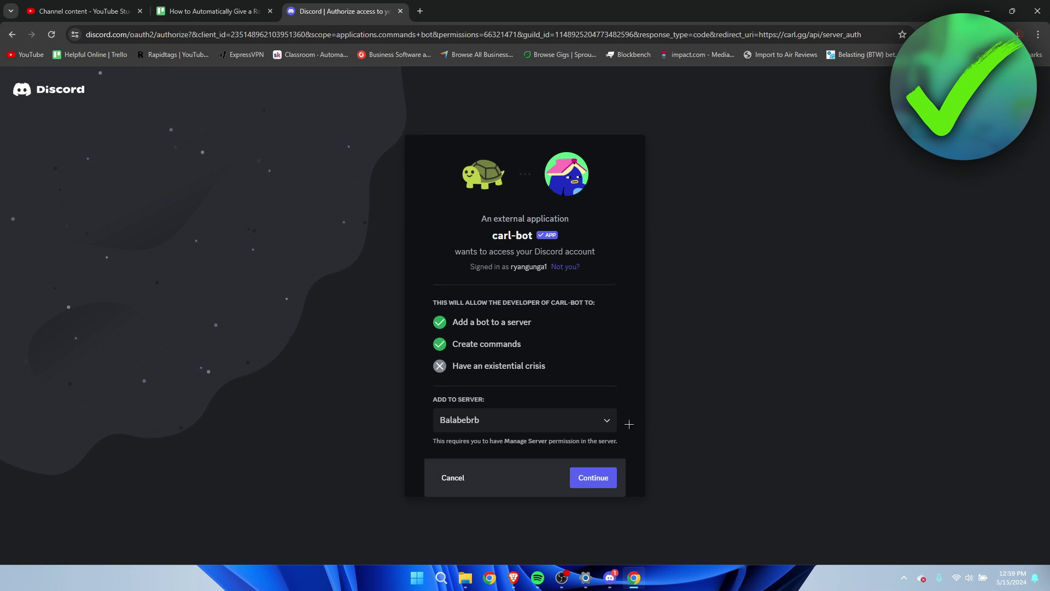
{"action": "left_click", "coordinate": [601, 486]}
Review carl-bot's requested permissions and authorize them for Balabebrb
{"action": "scroll", "coordinate": [599, 487], "scroll_direction": "down", "scroll_amount": 5}
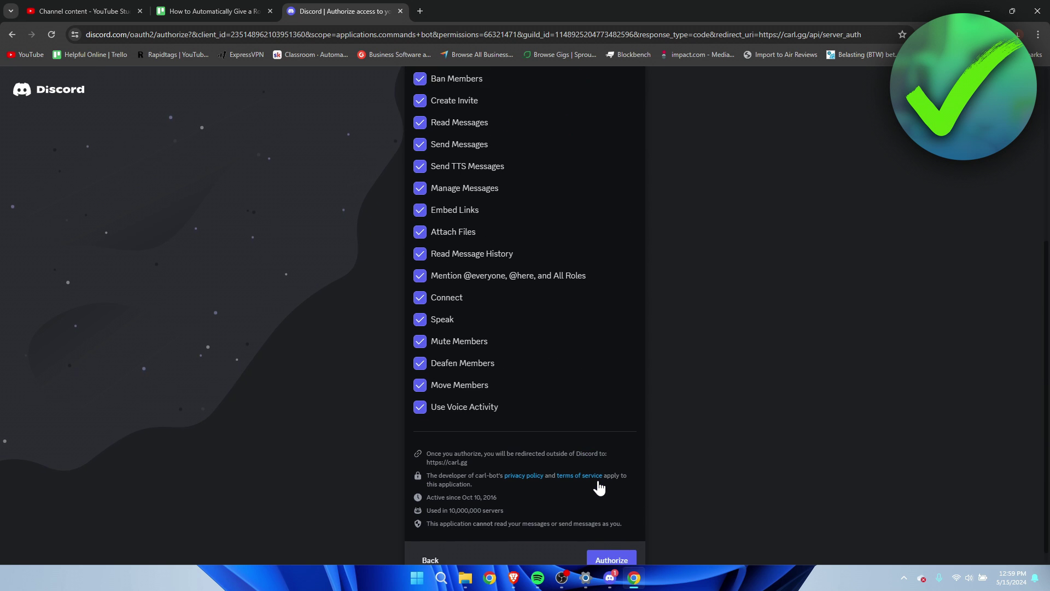
{"action": "scroll", "coordinate": [547, 427], "scroll_direction": "up", "scroll_amount": 5}
{"action": "scroll", "coordinate": [508, 394], "scroll_direction": "down", "scroll_amount": 5}
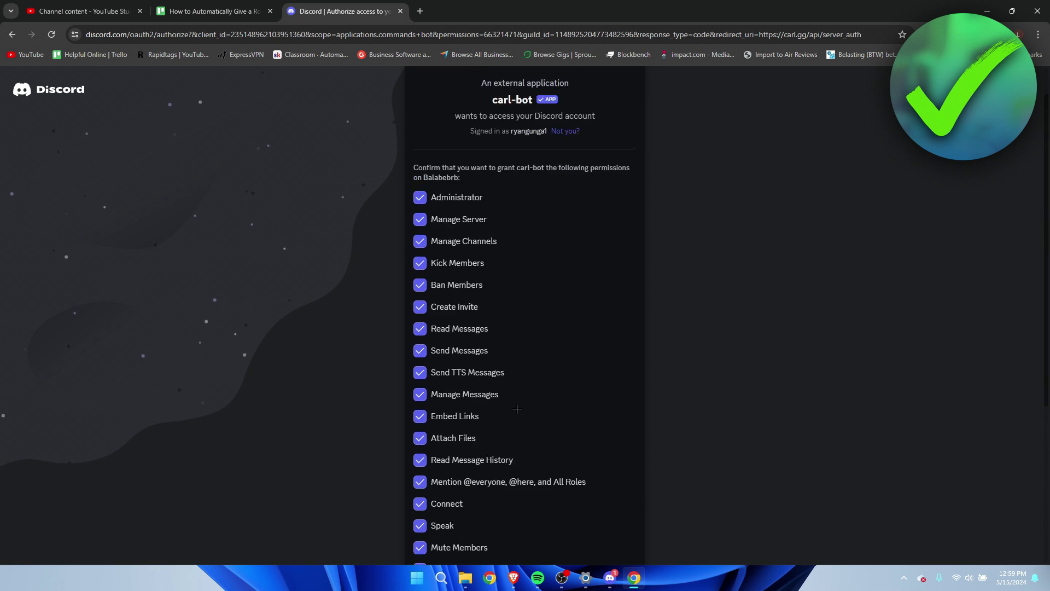
{"action": "scroll", "coordinate": [608, 483], "scroll_direction": "up", "scroll_amount": 5}
{"action": "scroll", "coordinate": [607, 483], "scroll_direction": "down", "scroll_amount": 5}
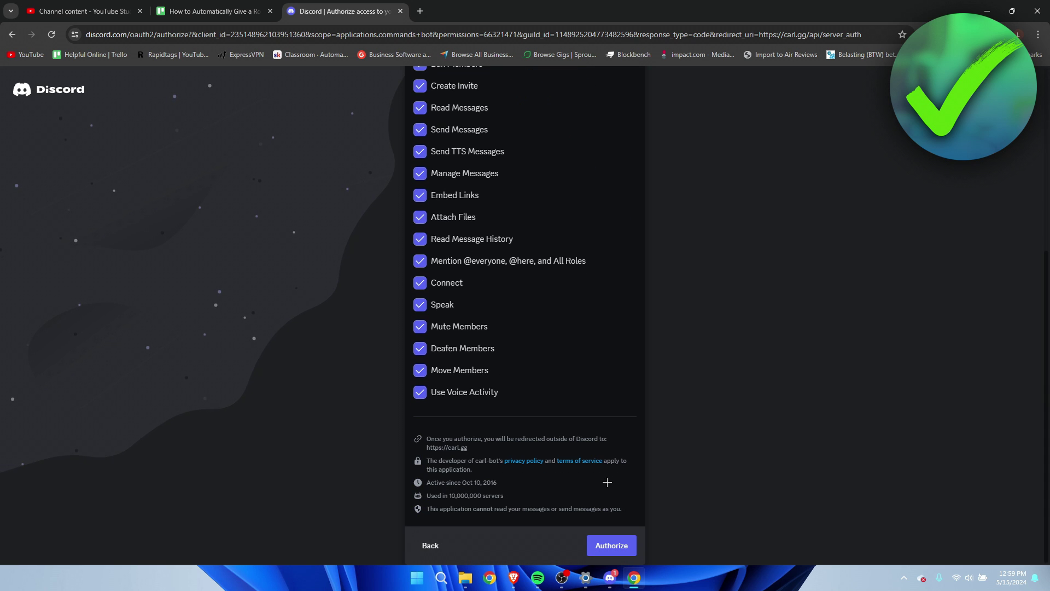
{"action": "left_click", "coordinate": [607, 547]}
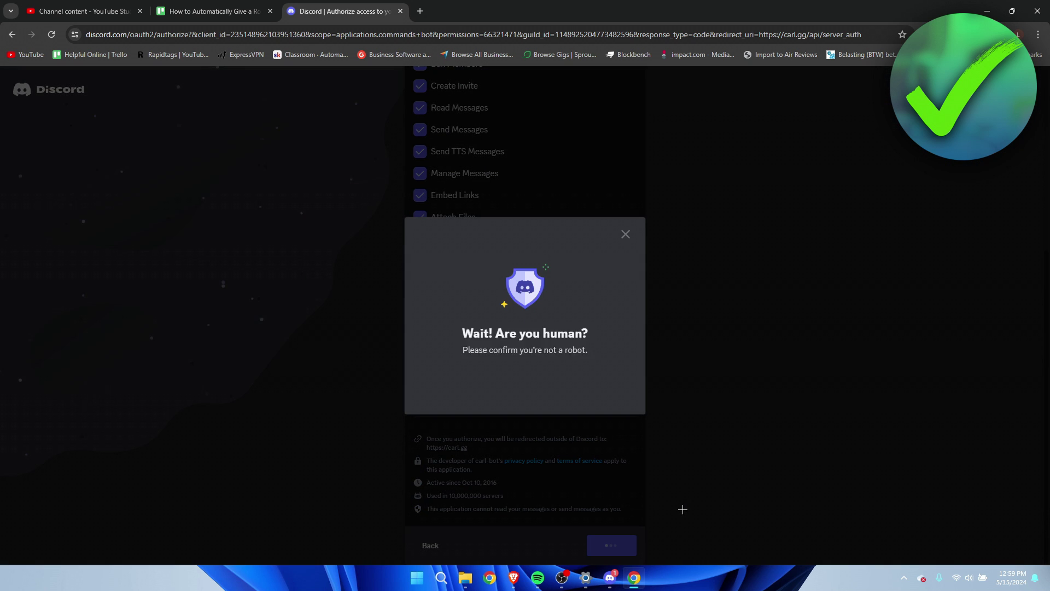
Pass the hCaptcha check and confirm Carl-bot's join notice in Balabebrb's #general
{"action": "left_click", "coordinate": [459, 366]}
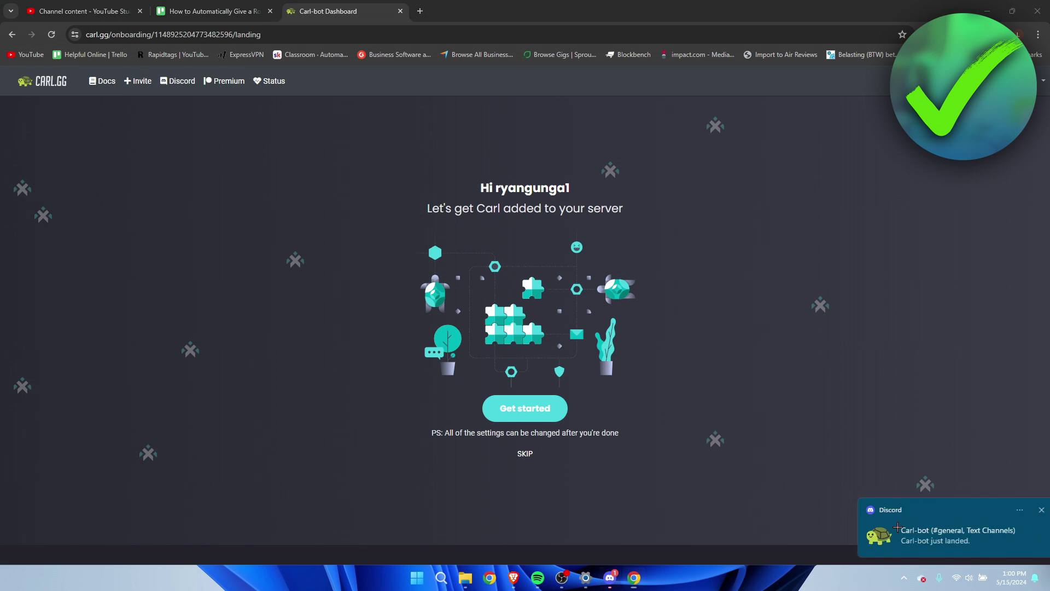
{"action": "left_click", "coordinate": [611, 578]}
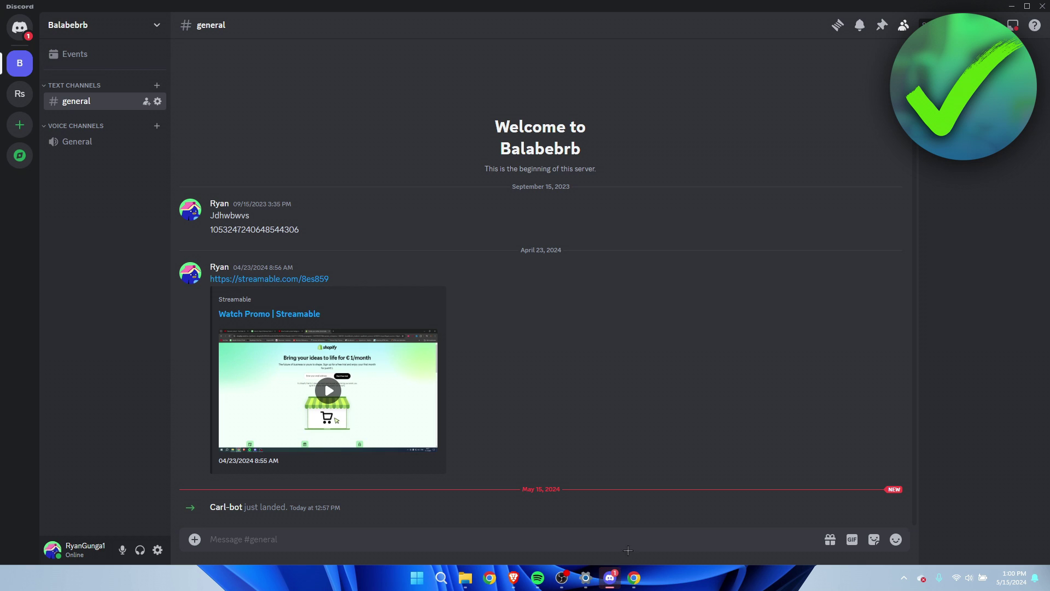
{"action": "left_click_drag", "start_coordinate": [245, 510], "coordinate": [198, 503]}
{"action": "left_click", "coordinate": [356, 509]}
Go to the Roles page of Balabebrb's Server Settings
{"action": "left_click", "coordinate": [157, 28]}
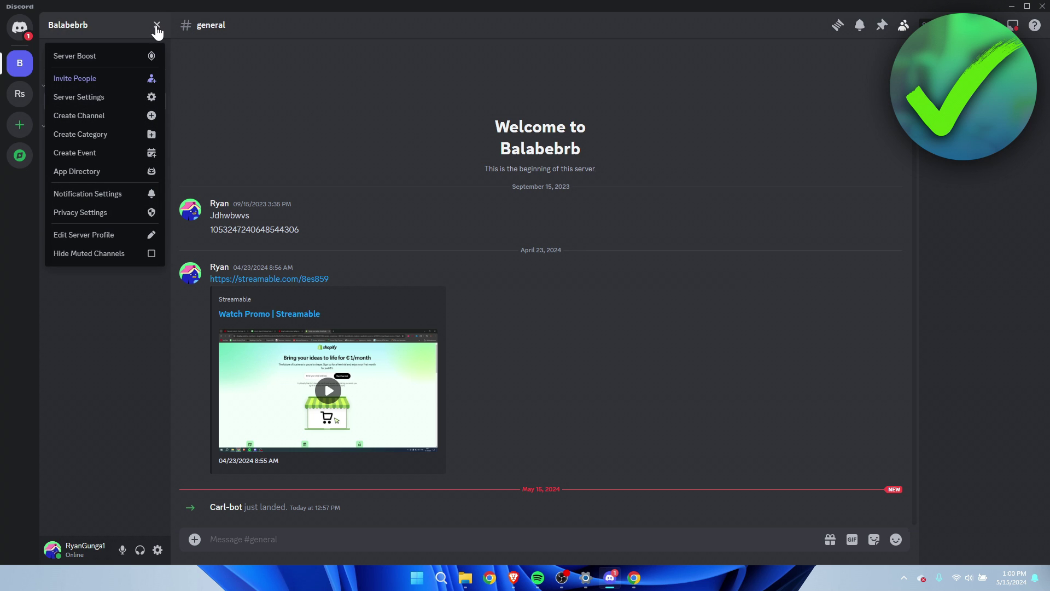
{"action": "left_click", "coordinate": [103, 101]}
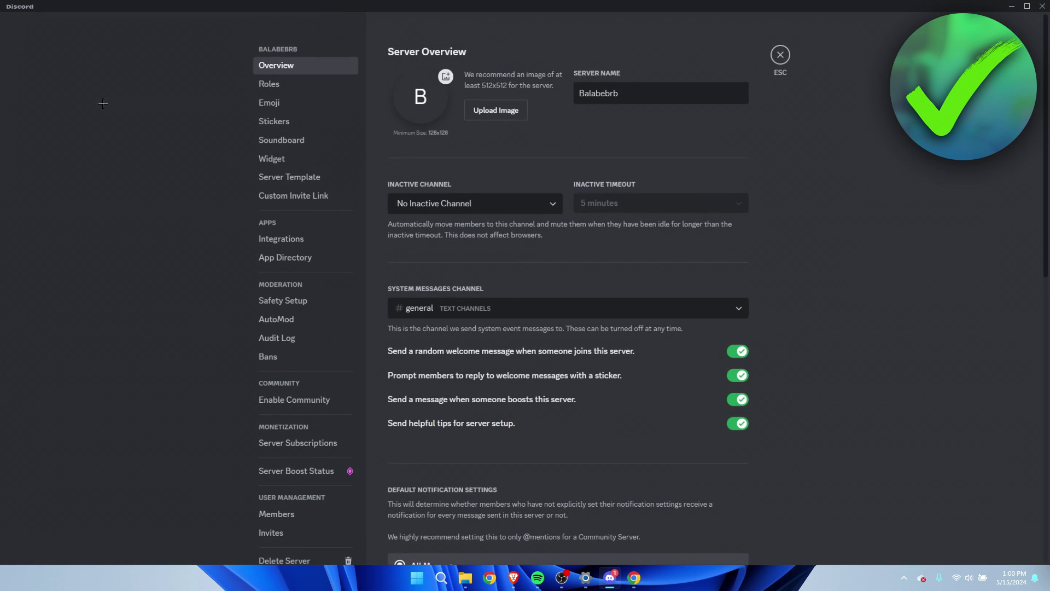
{"action": "left_click", "coordinate": [286, 84]}
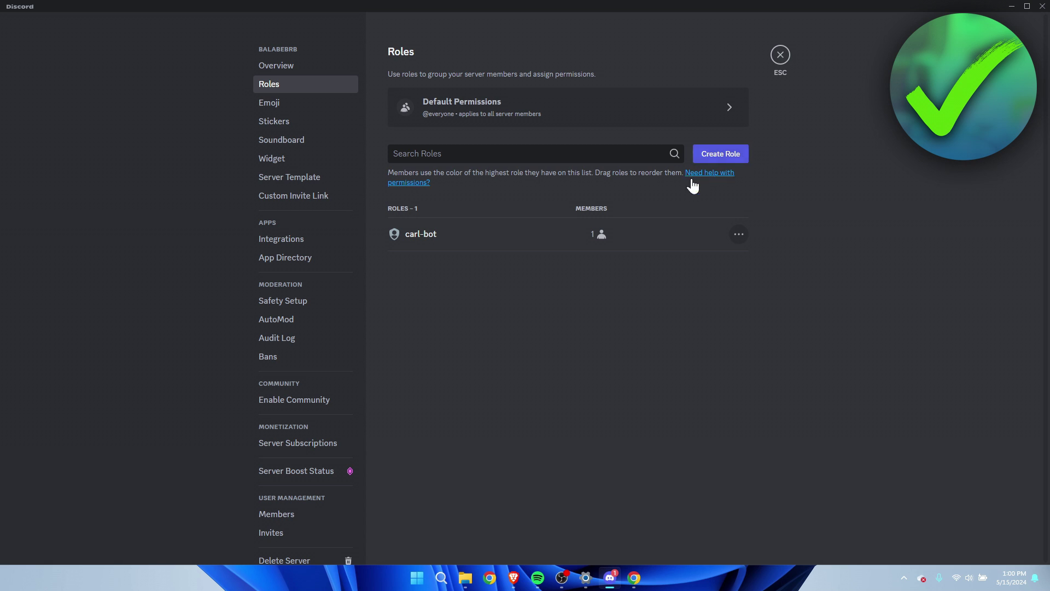
Create a new role named 'Community' with the yellow colour and save it
{"action": "left_click", "coordinate": [716, 155]}
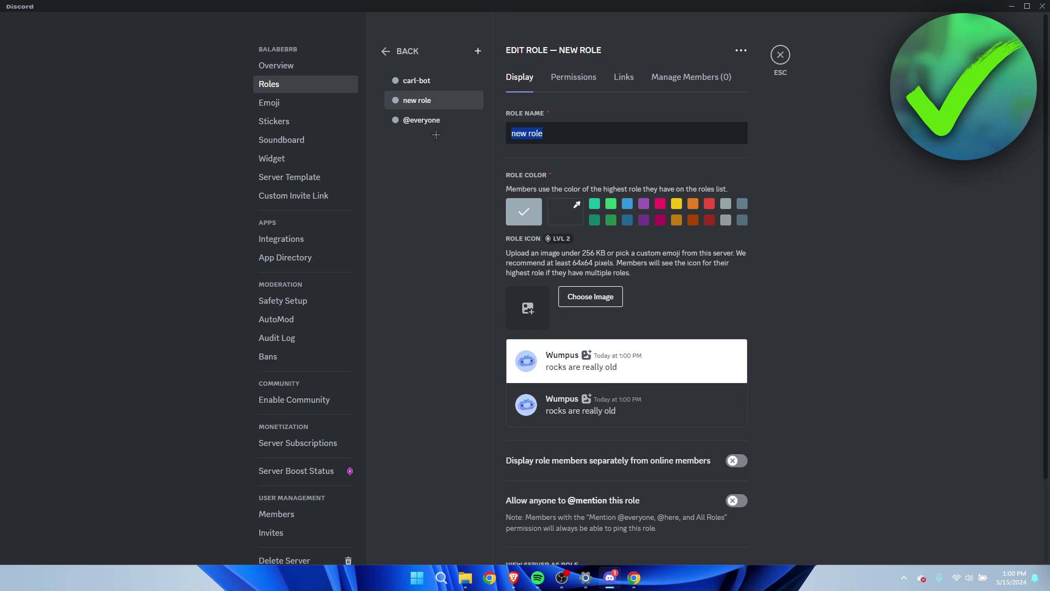
{"action": "type", "text": "Community"}
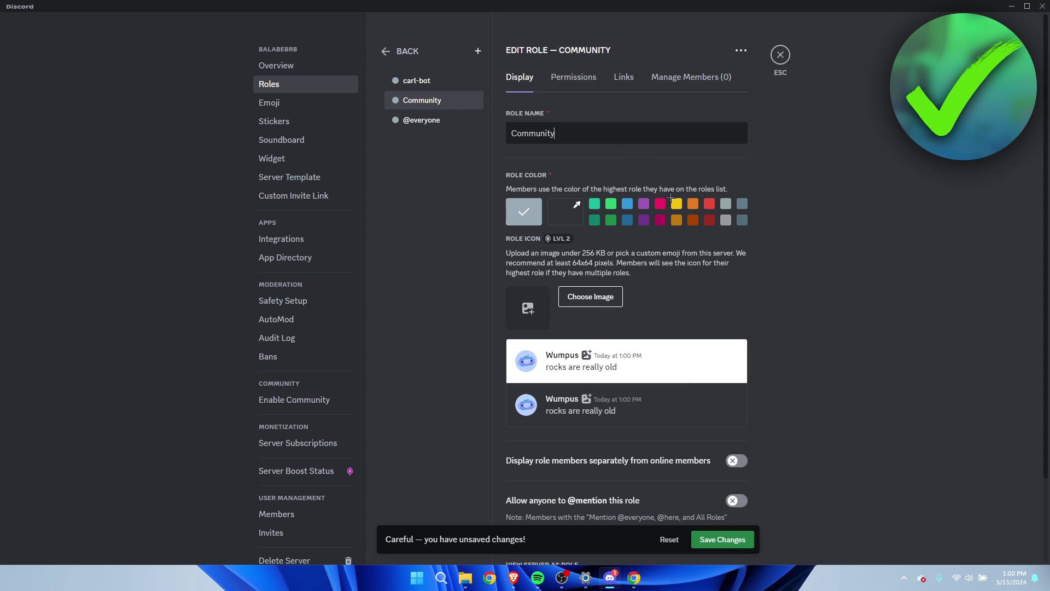
{"action": "left_click", "coordinate": [676, 204]}
{"action": "left_click", "coordinate": [573, 77]}
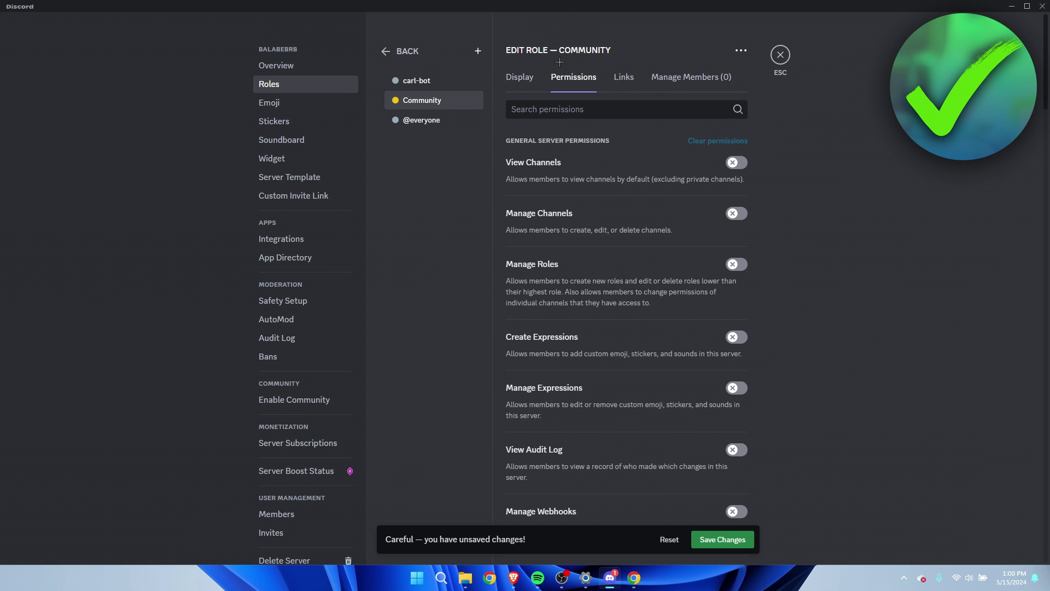
{"action": "left_click", "coordinate": [518, 79]}
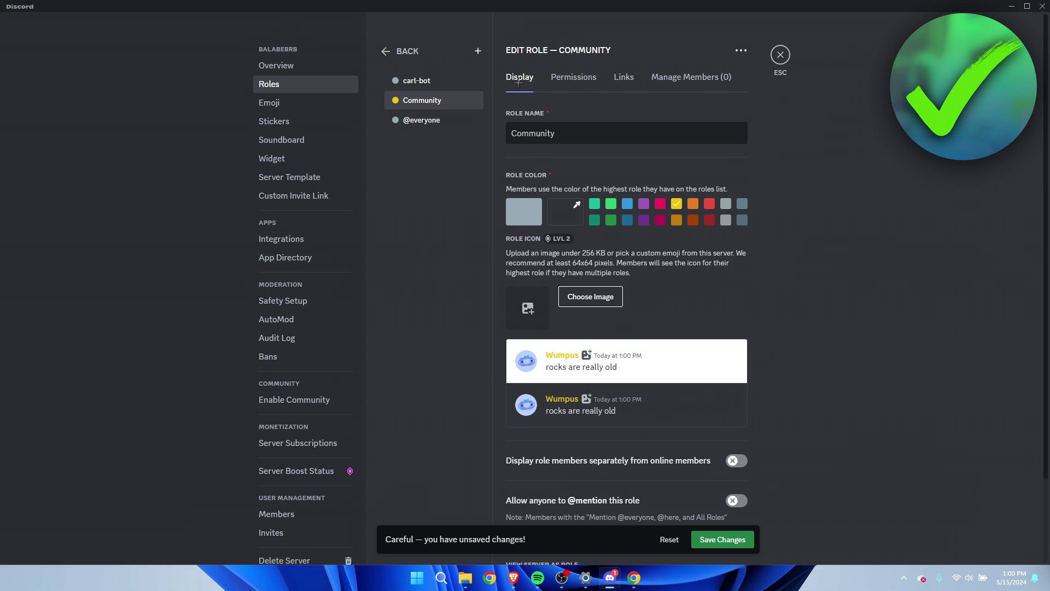
{"action": "left_click", "coordinate": [733, 542]}
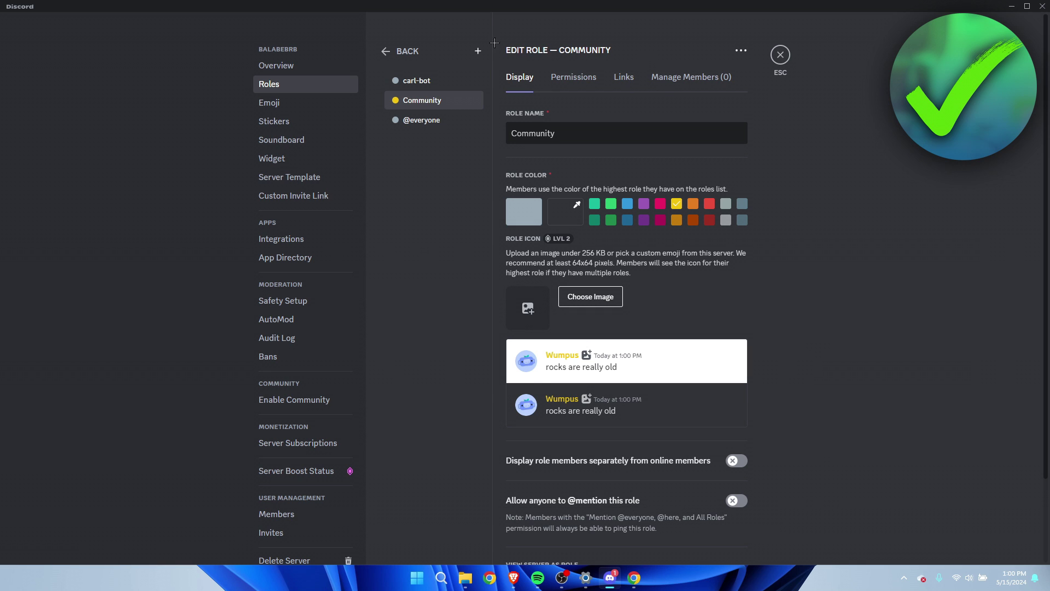
{"action": "left_click", "coordinate": [385, 51]}
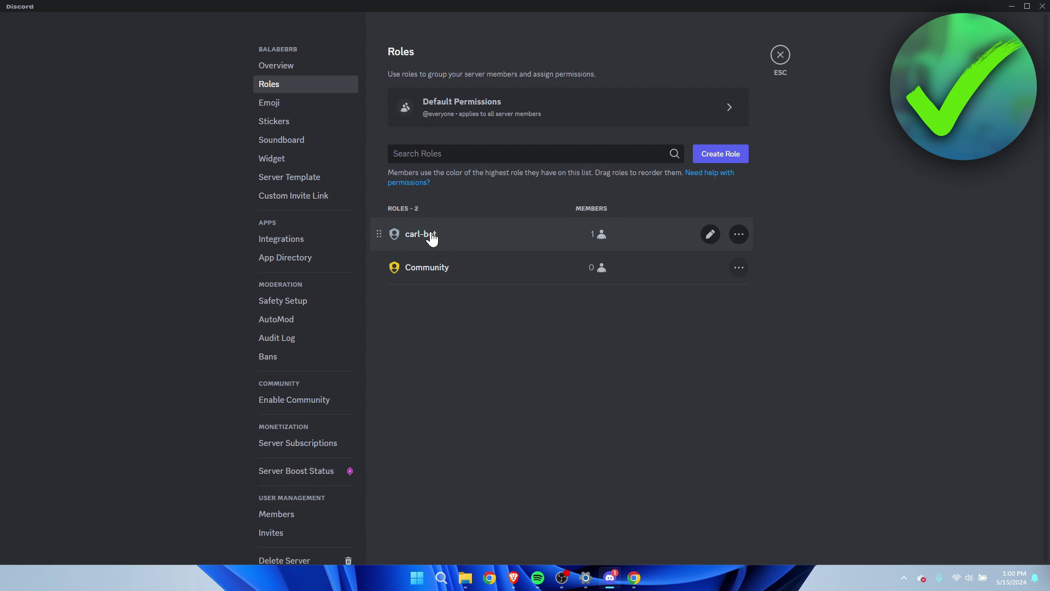
Close server settings and start Carl-bot's Get started wizard for Balabebrb in Chrome
{"action": "left_click", "coordinate": [780, 55]}
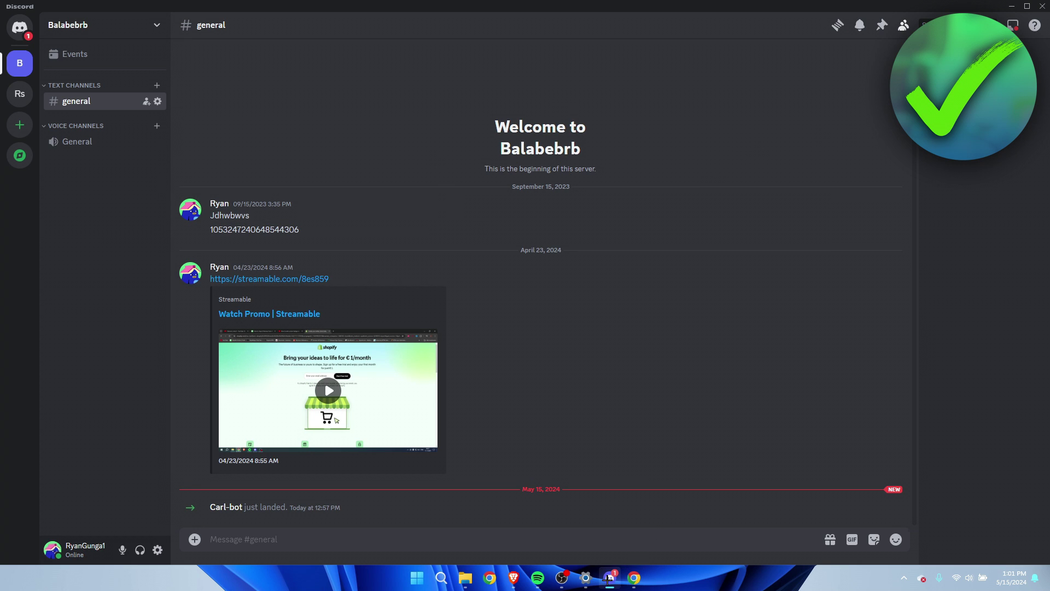
{"action": "left_click", "coordinate": [634, 578]}
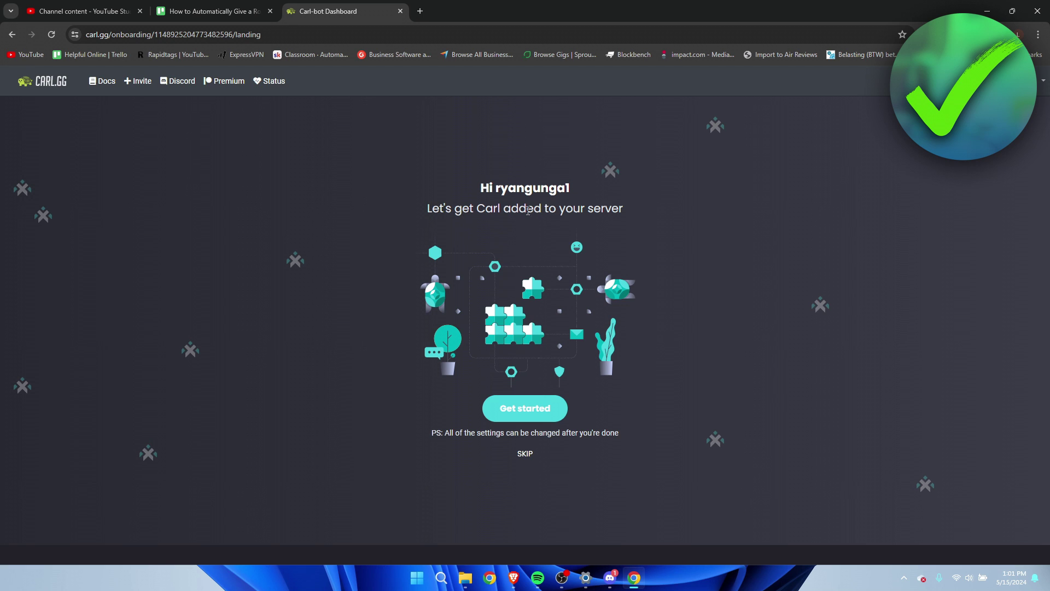
{"action": "left_click", "coordinate": [526, 418]}
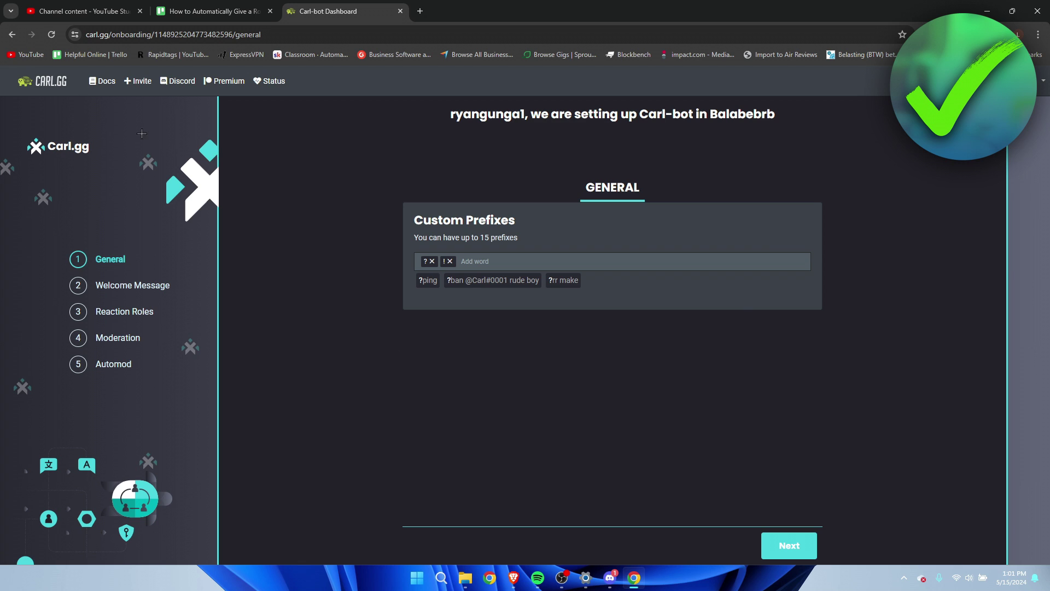
Go from the carl.gg home page via Manage to Balabebrb's Autoroles page
{"action": "left_click", "coordinate": [61, 87]}
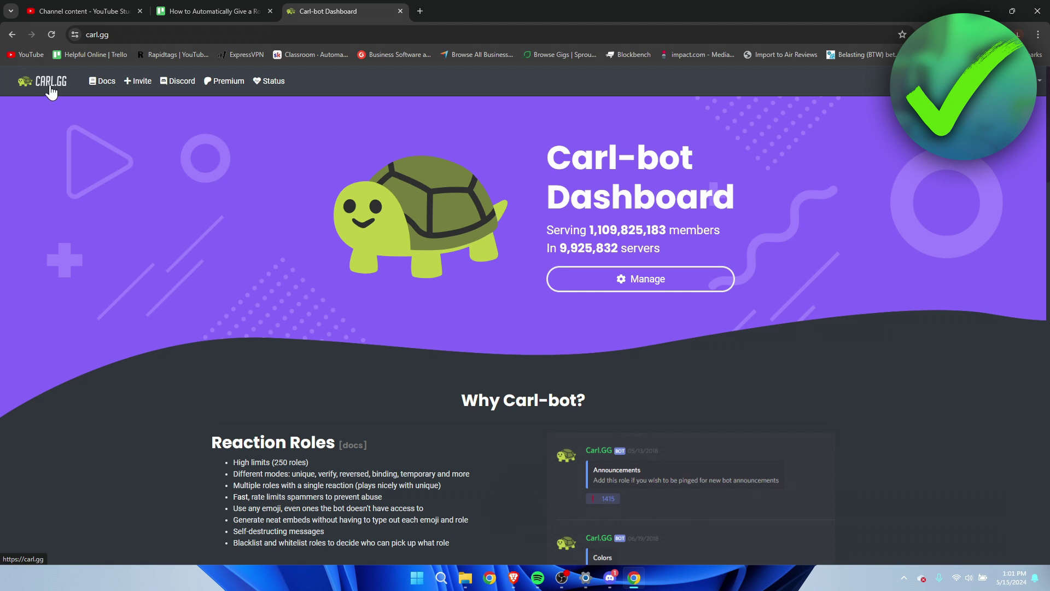
{"action": "left_click", "coordinate": [660, 279]}
{"action": "left_click", "coordinate": [477, 250]}
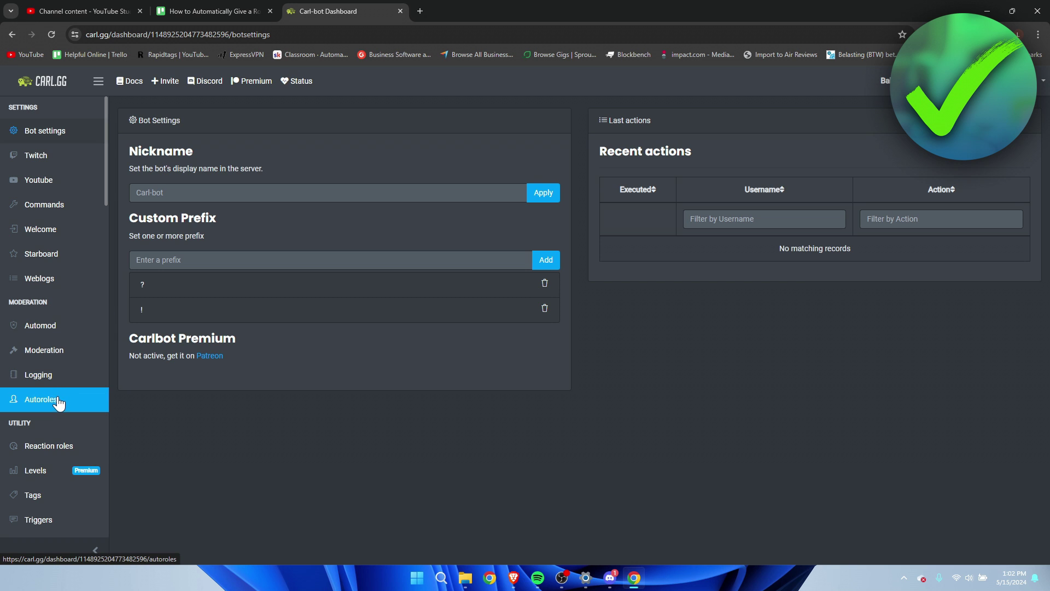
{"action": "left_click", "coordinate": [61, 395]}
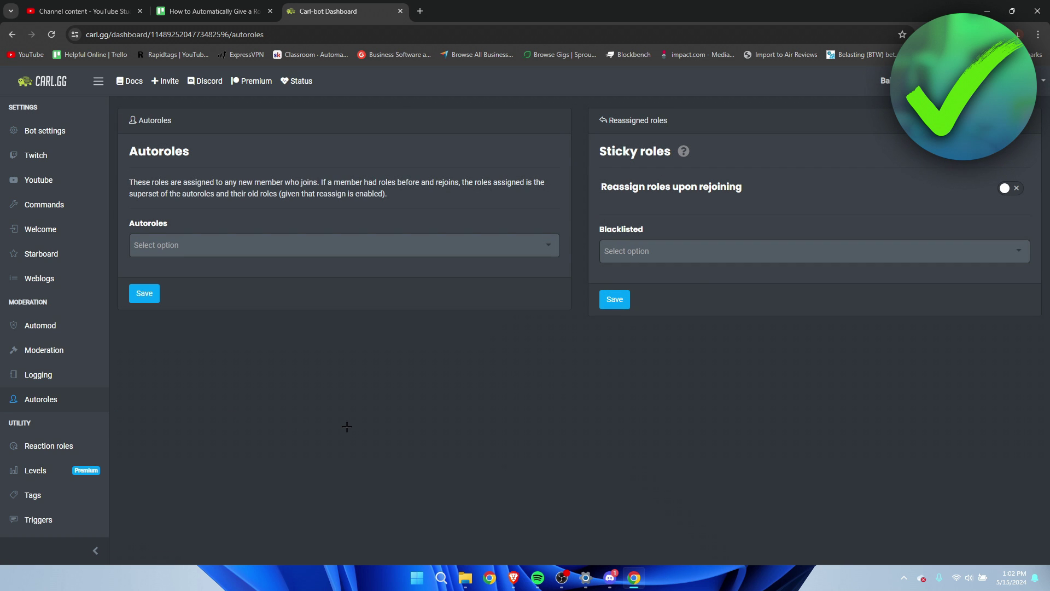
Choose Community in the Autoroles dropdown, save, then glance at Discord and return
{"action": "left_click", "coordinate": [212, 246]}
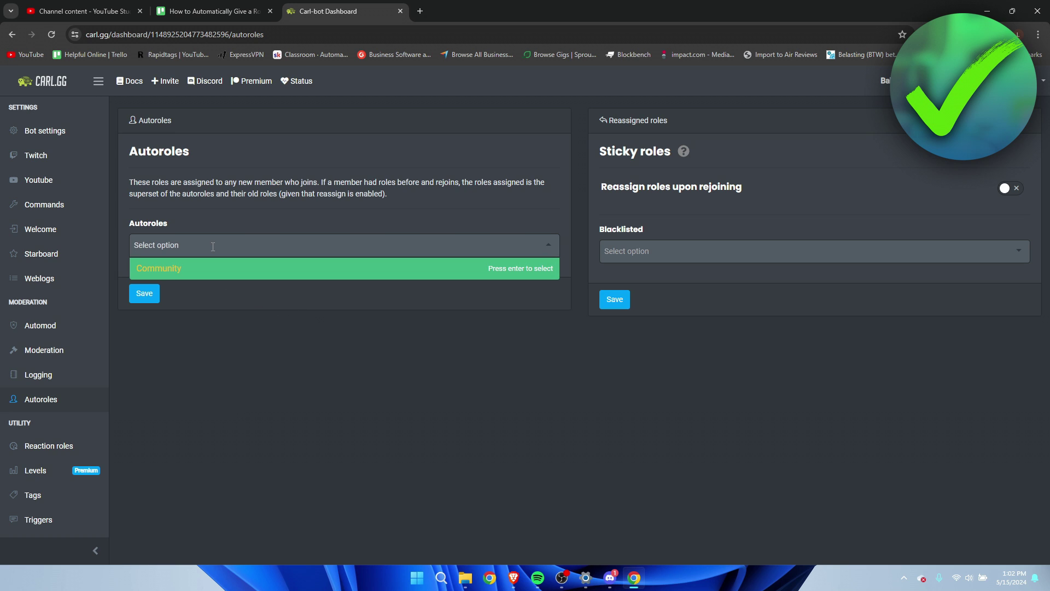
{"action": "left_click", "coordinate": [211, 277]}
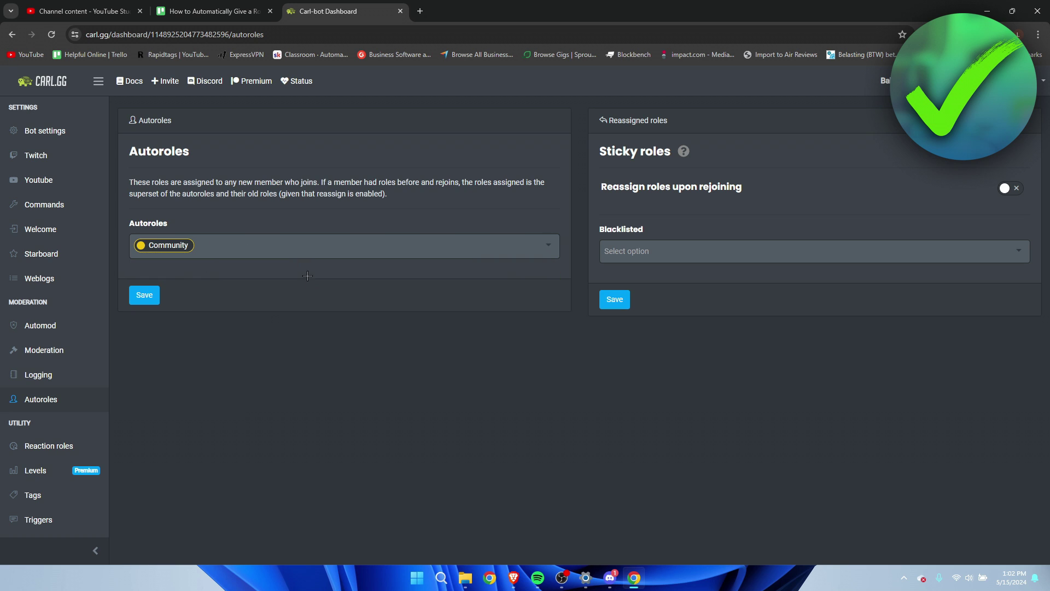
{"action": "left_click", "coordinate": [149, 298]}
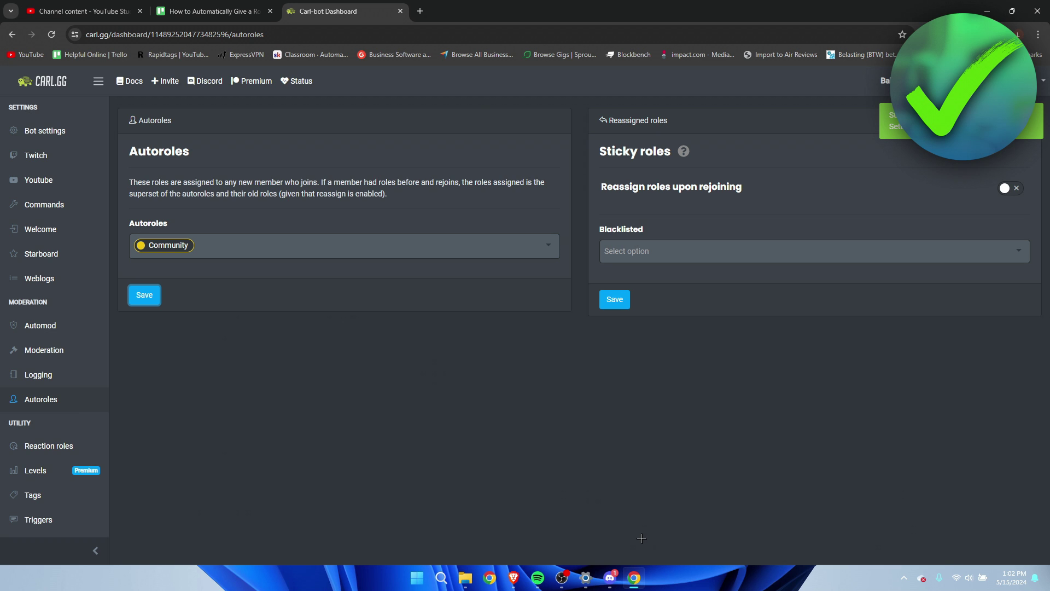
{"action": "key", "text": "alt+Tab"}
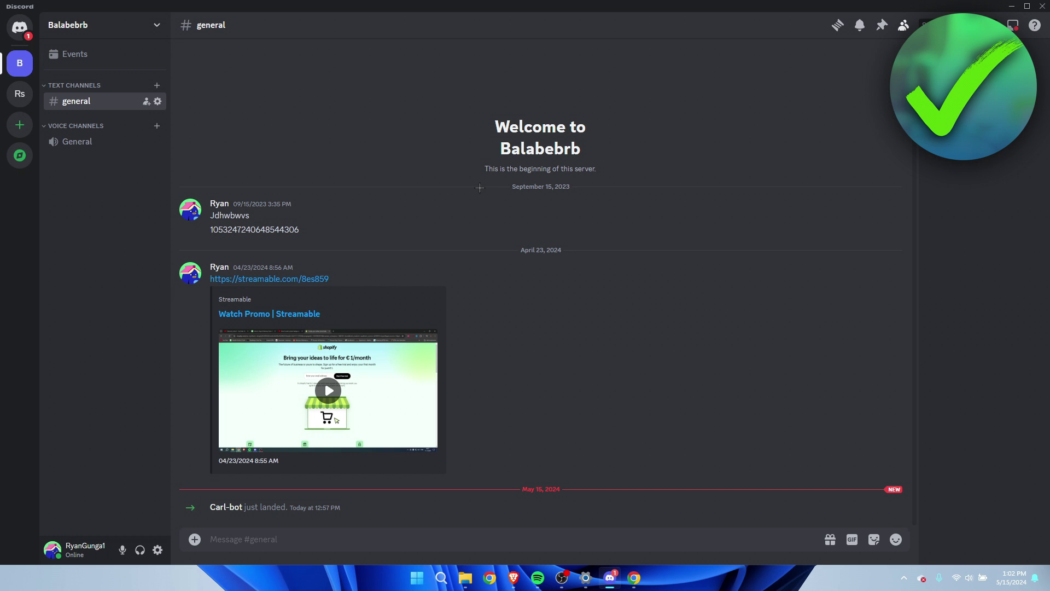
{"action": "key", "text": "alt+Tab"}
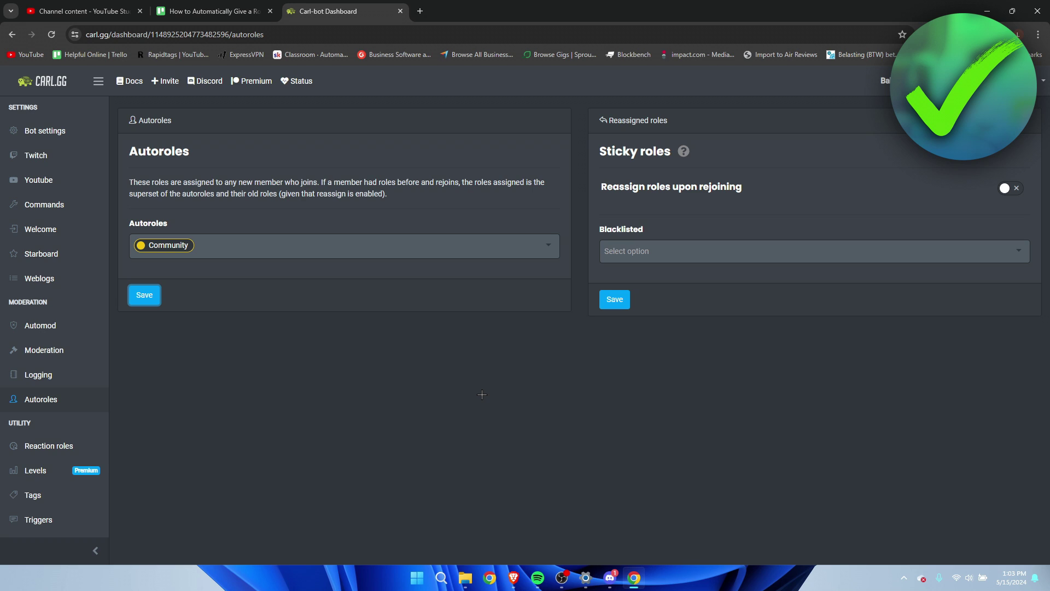